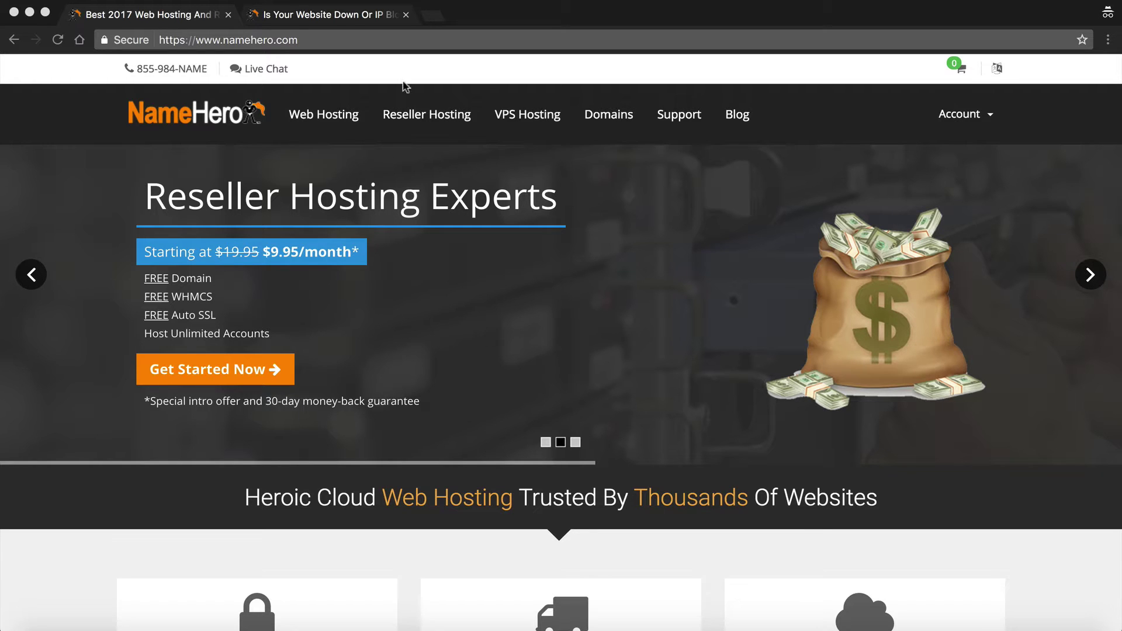
- Open the NameHero blog article about blocked IP addresses and read through it
click(296, 14)
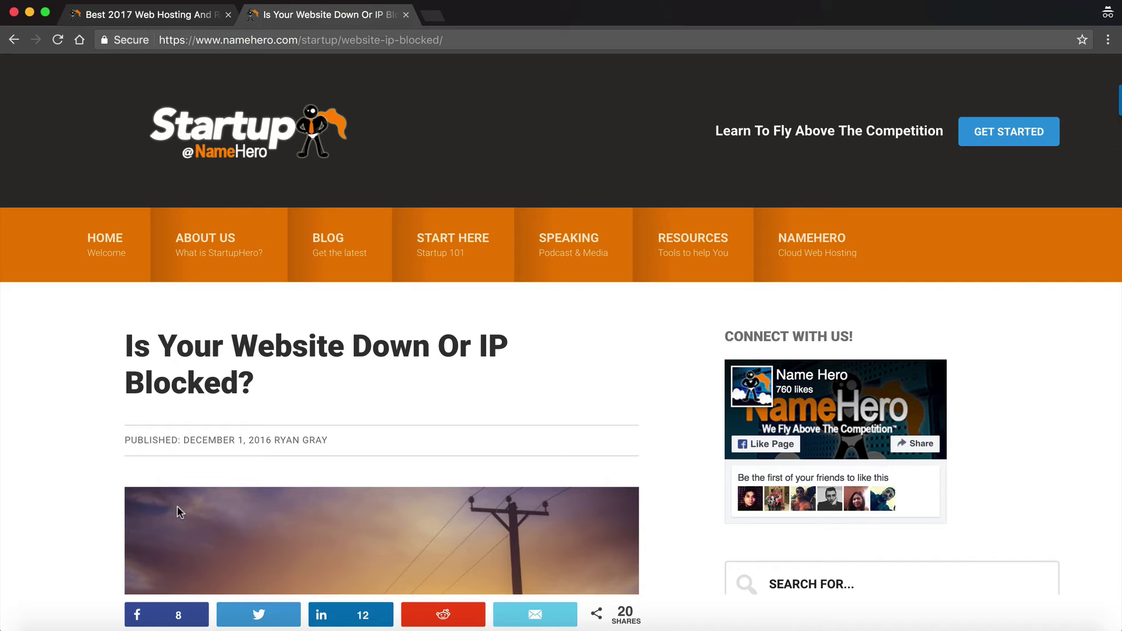
scroll(71, 462, down, 3)
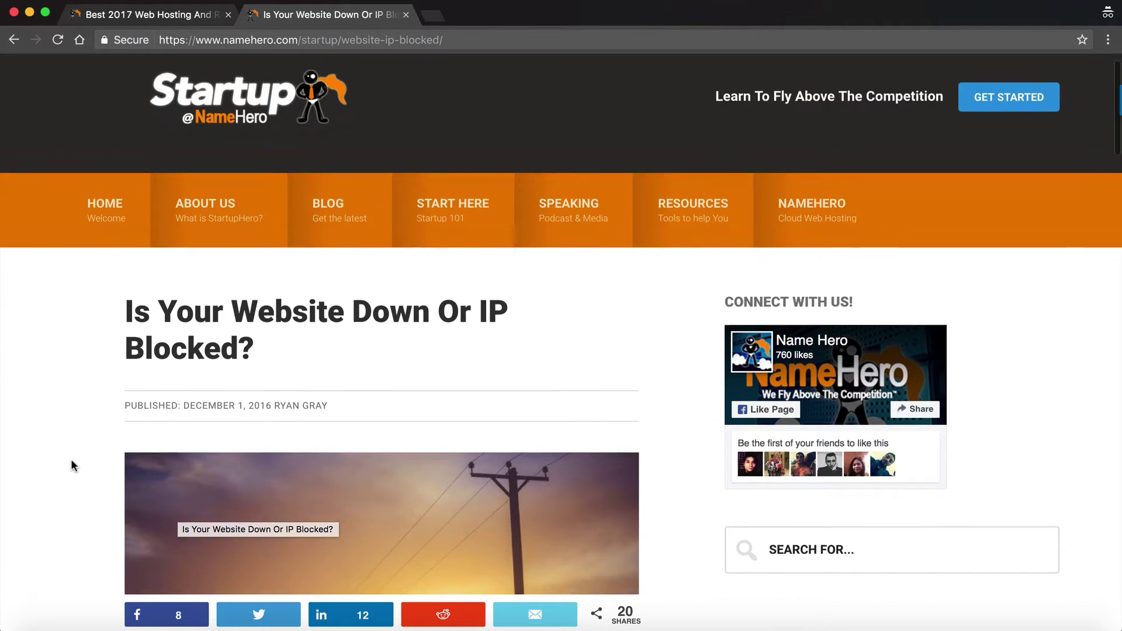
scroll(72, 462, down, 10)
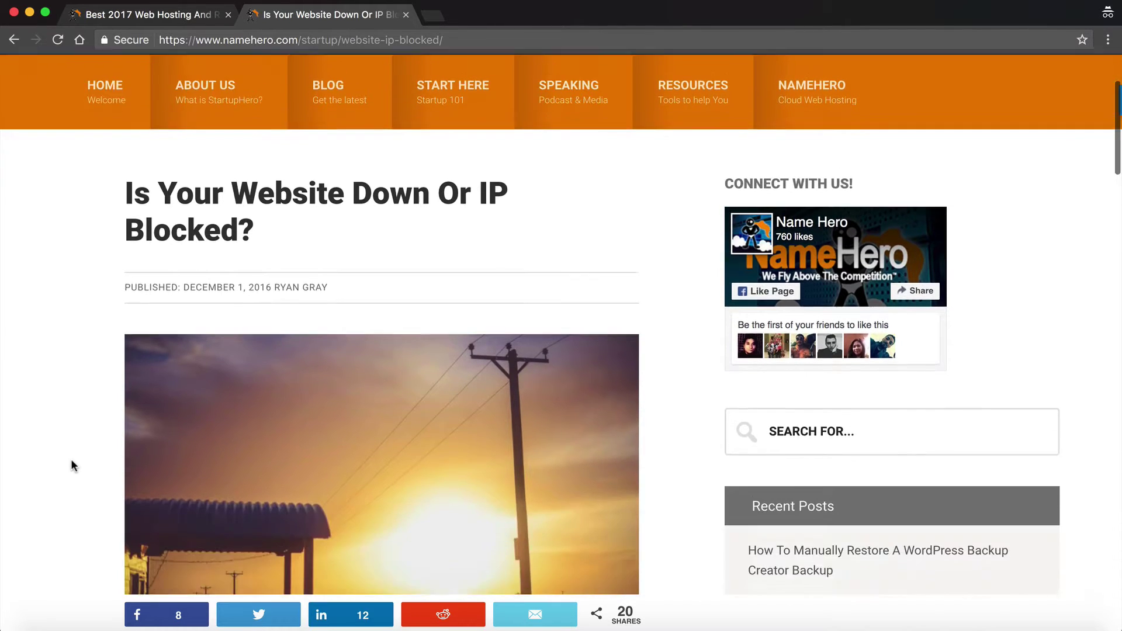
scroll(72, 460, down, 3)
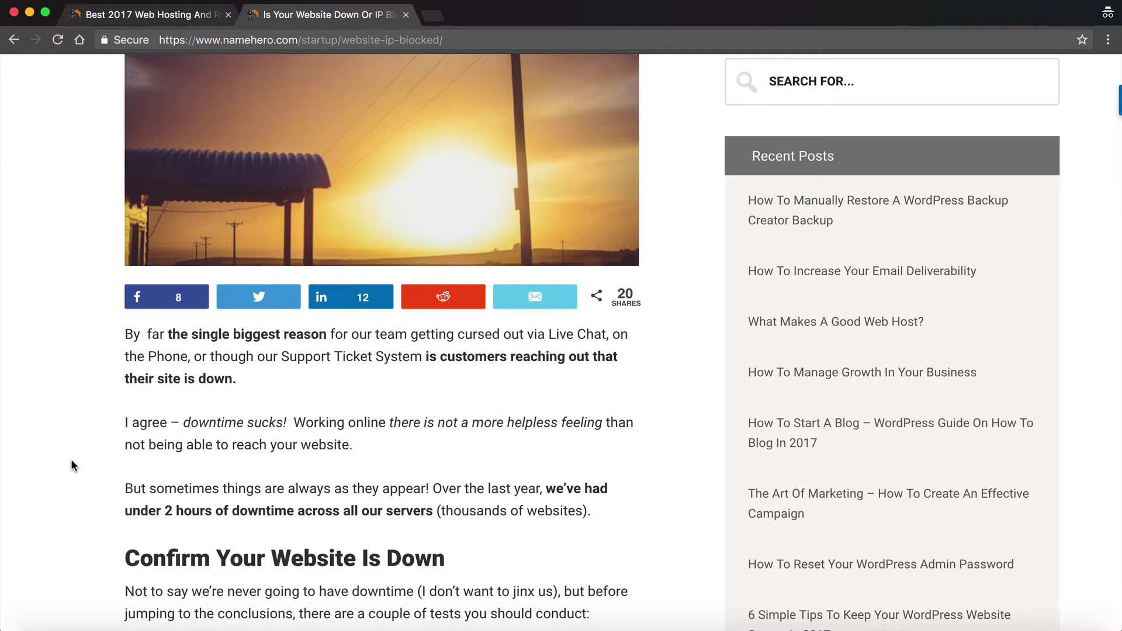
scroll(72, 460, down, 6)
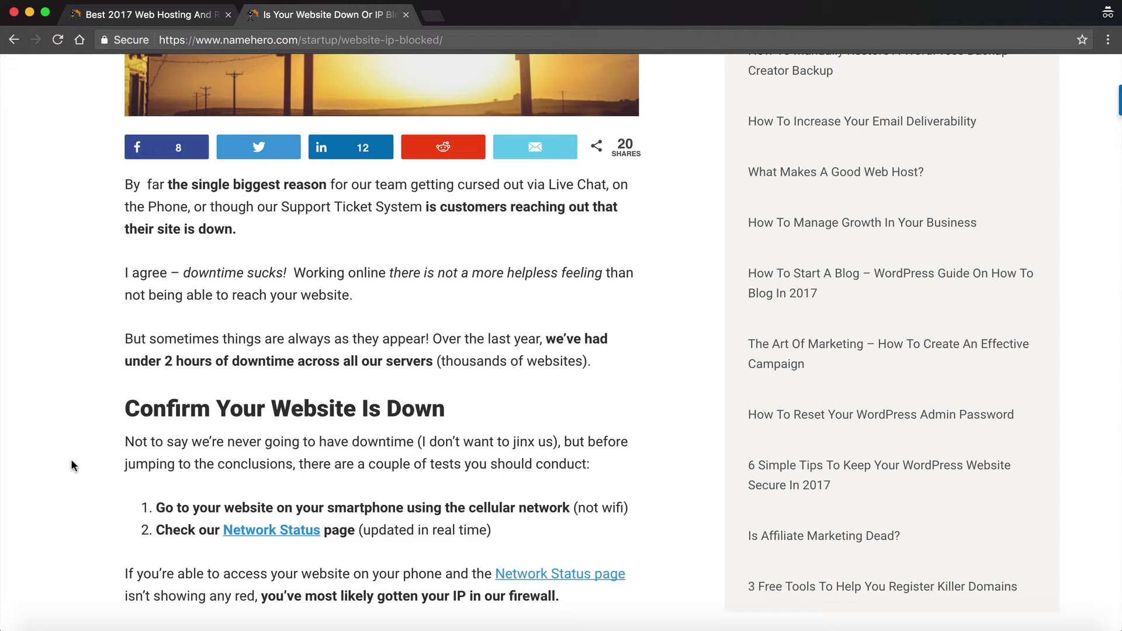
scroll(71, 460, down, 6)
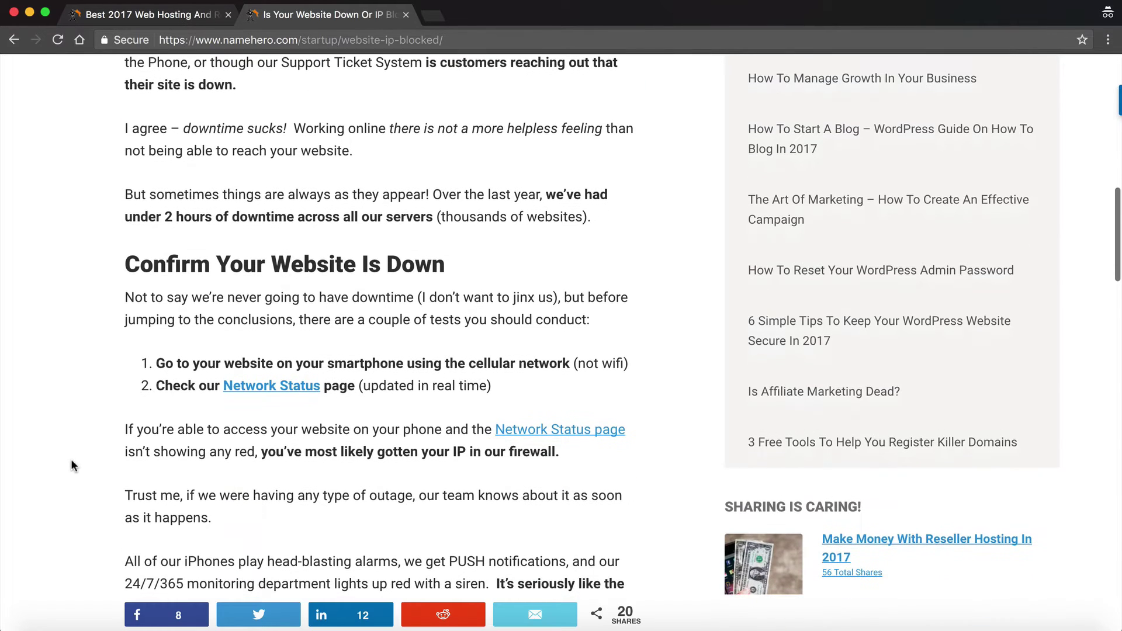
scroll(72, 461, down, 8)
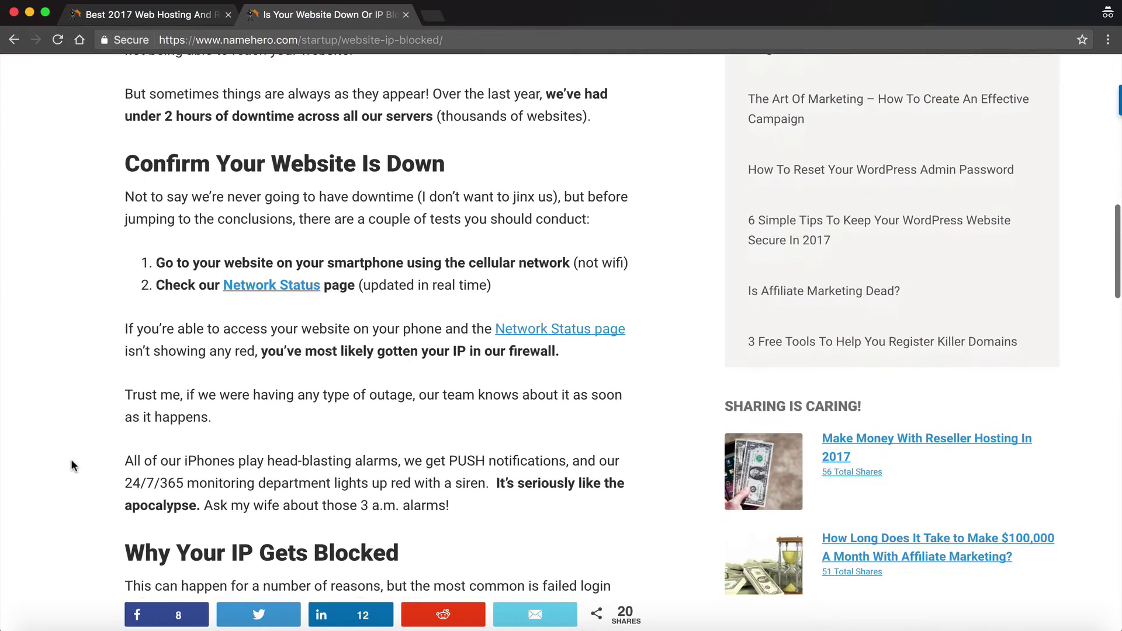
scroll(71, 460, down, 9)
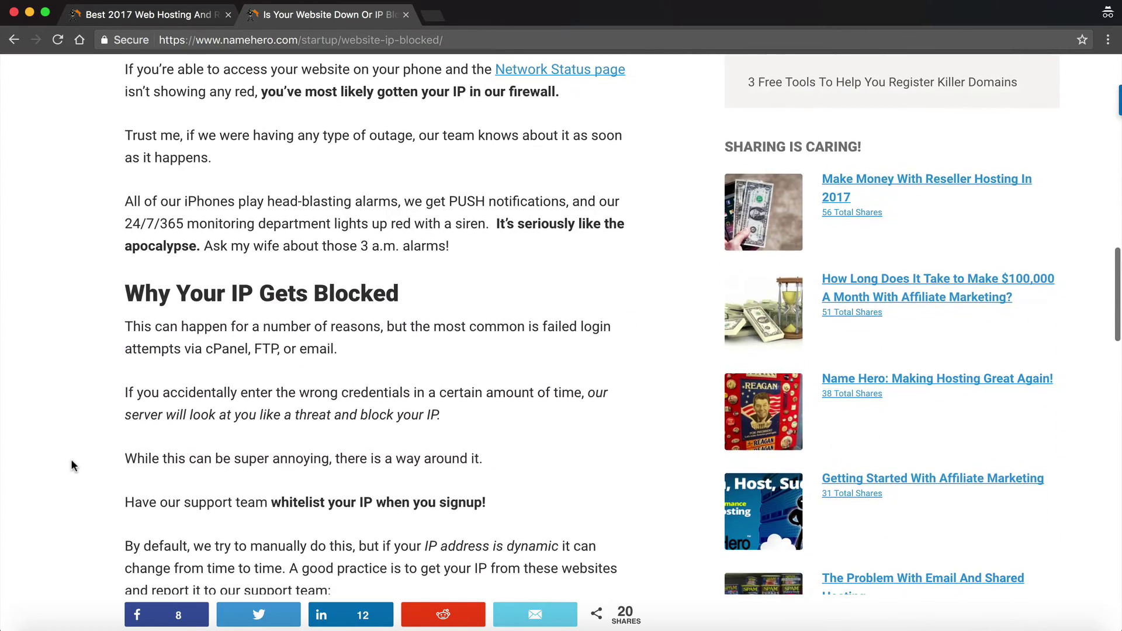
scroll(71, 460, down, 5)
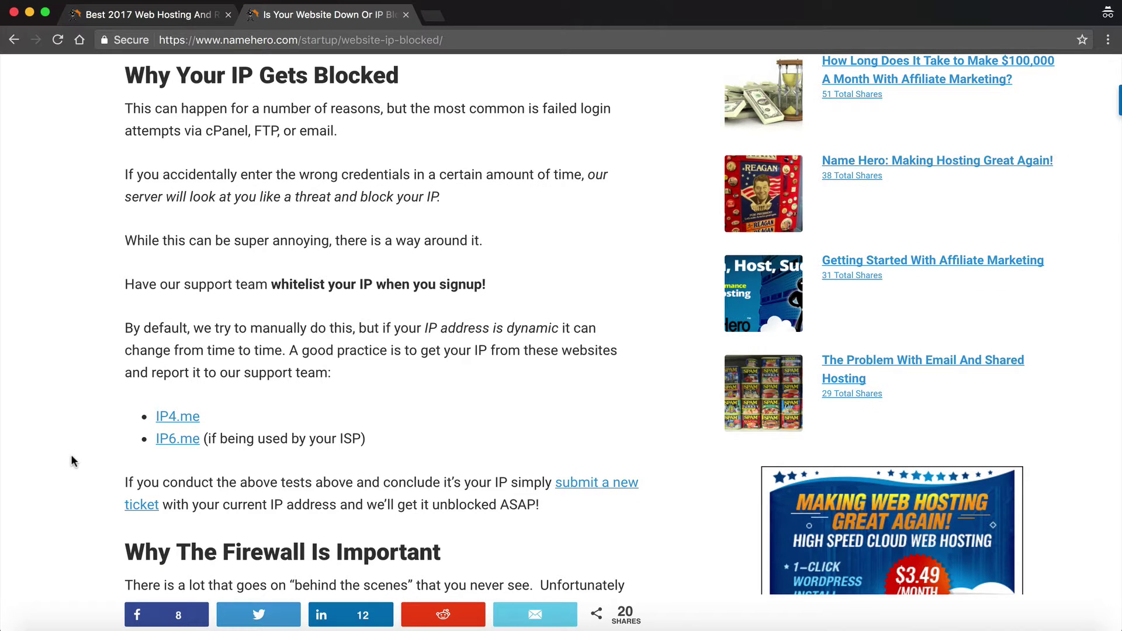
scroll(71, 460, up, 20)
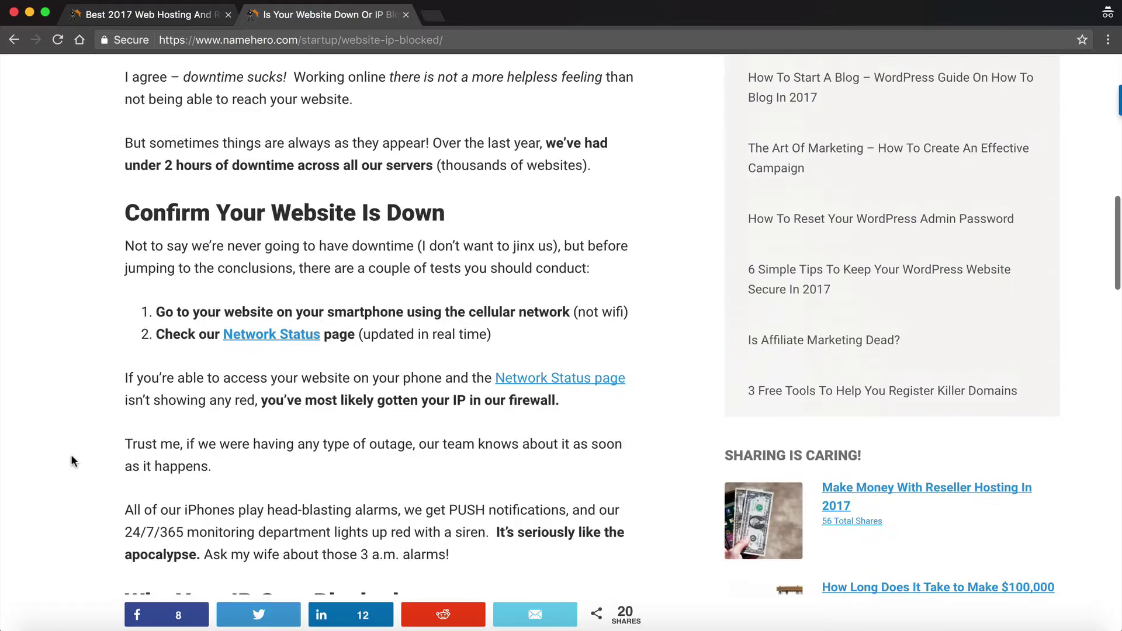
scroll(71, 460, up, 6)
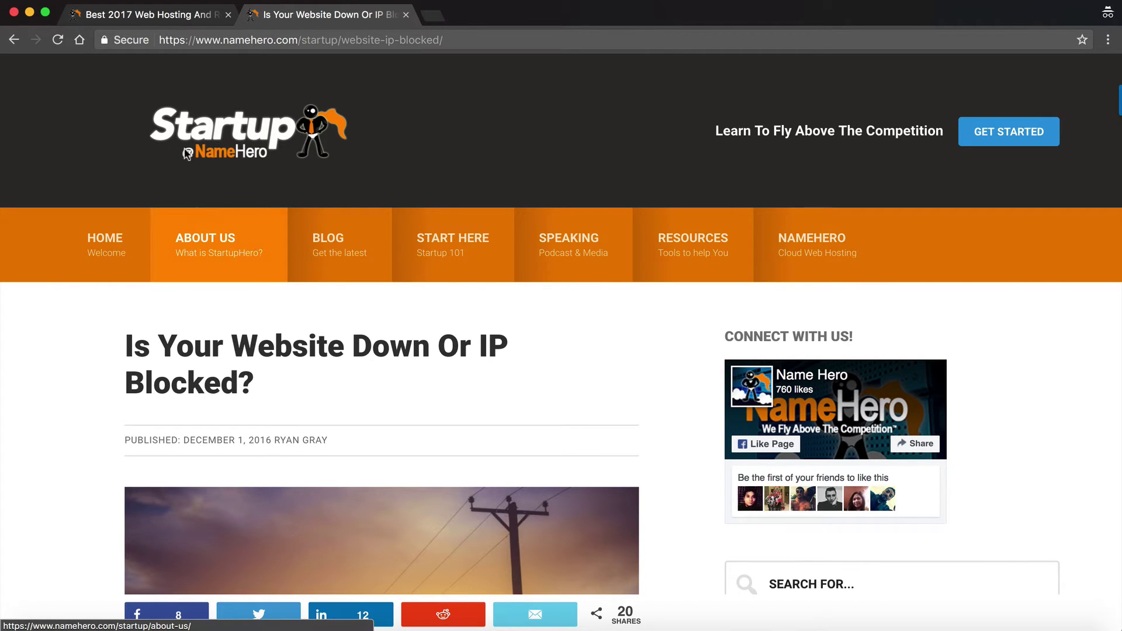
- Return to the NameHero homepage and go to the client area login page
click(158, 17)
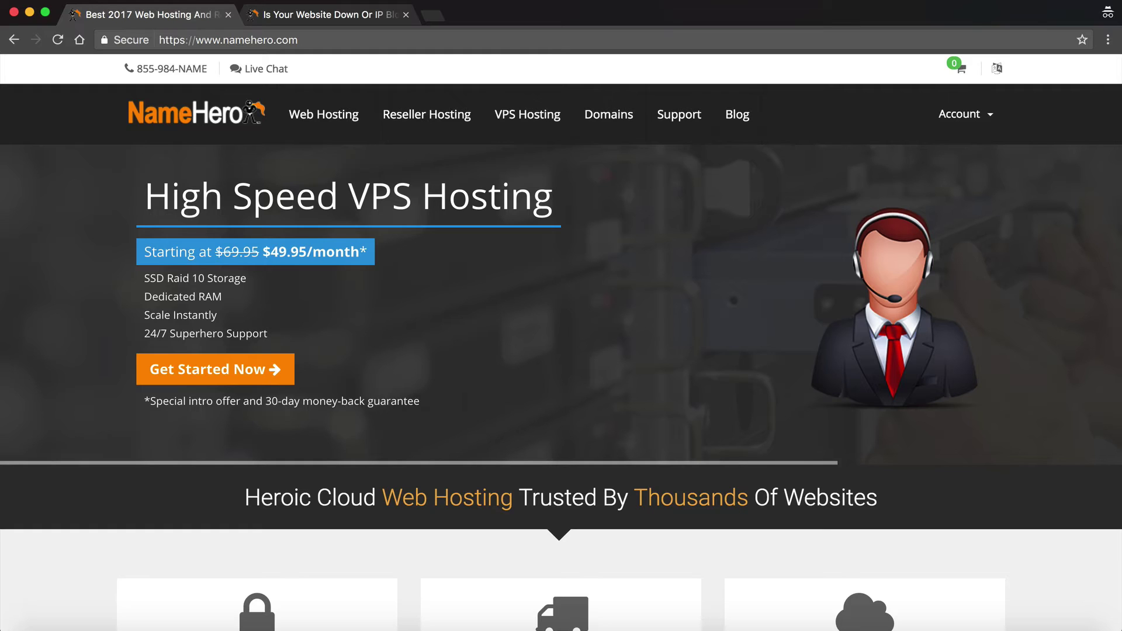
click(935, 120)
click(947, 169)
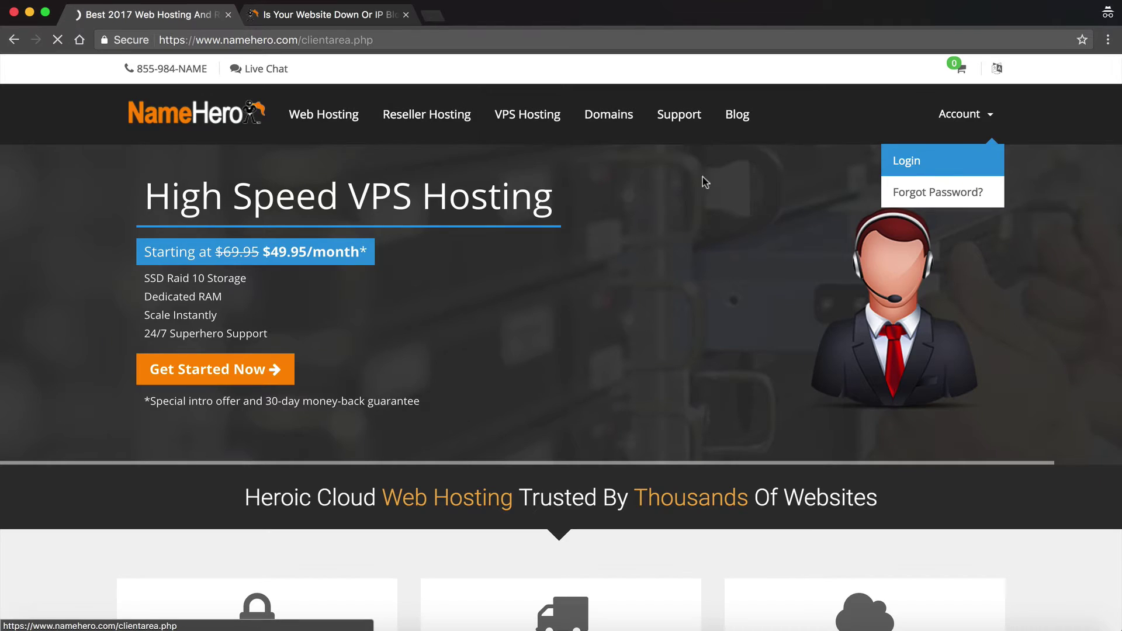
- Log in with the demo account's e-mail and password, then enter the two-factor verification code
click(467, 324)
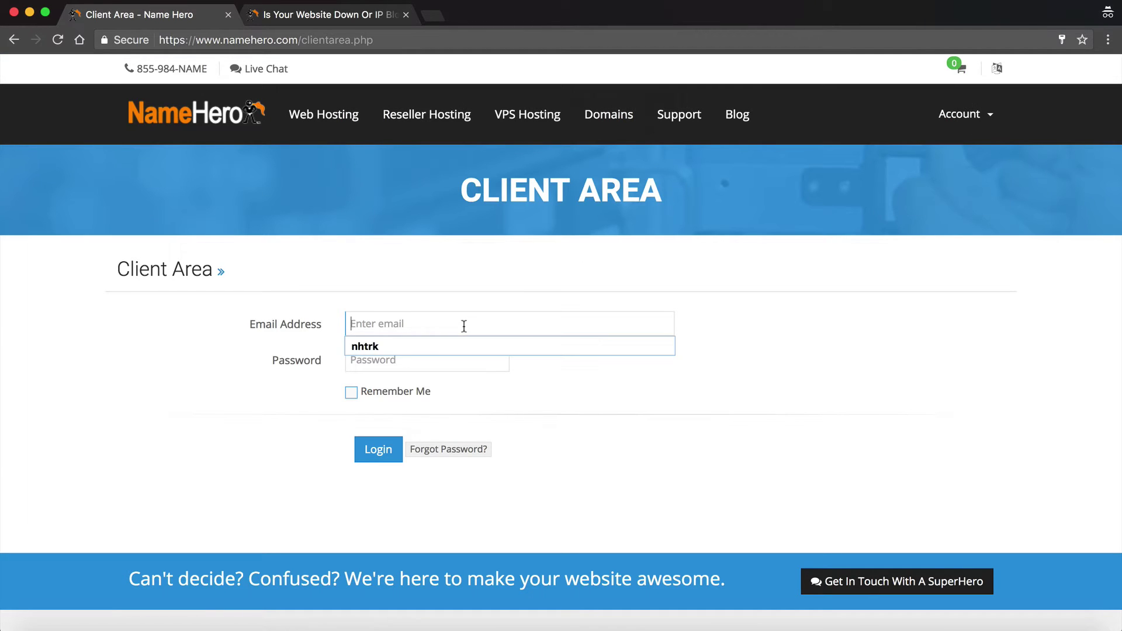
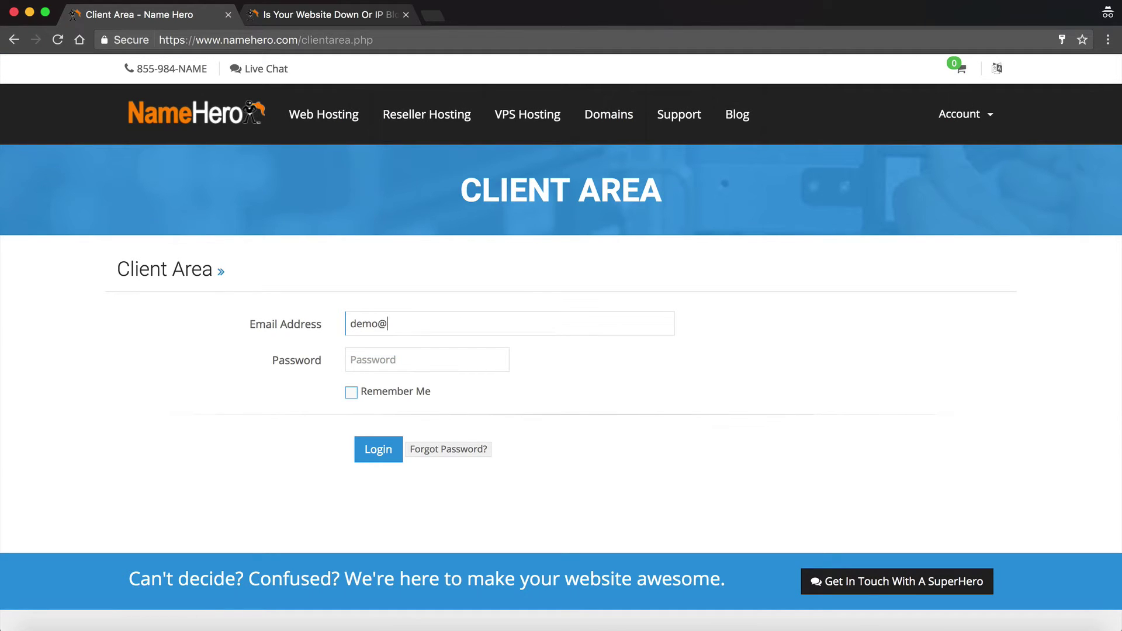
key(Tab)
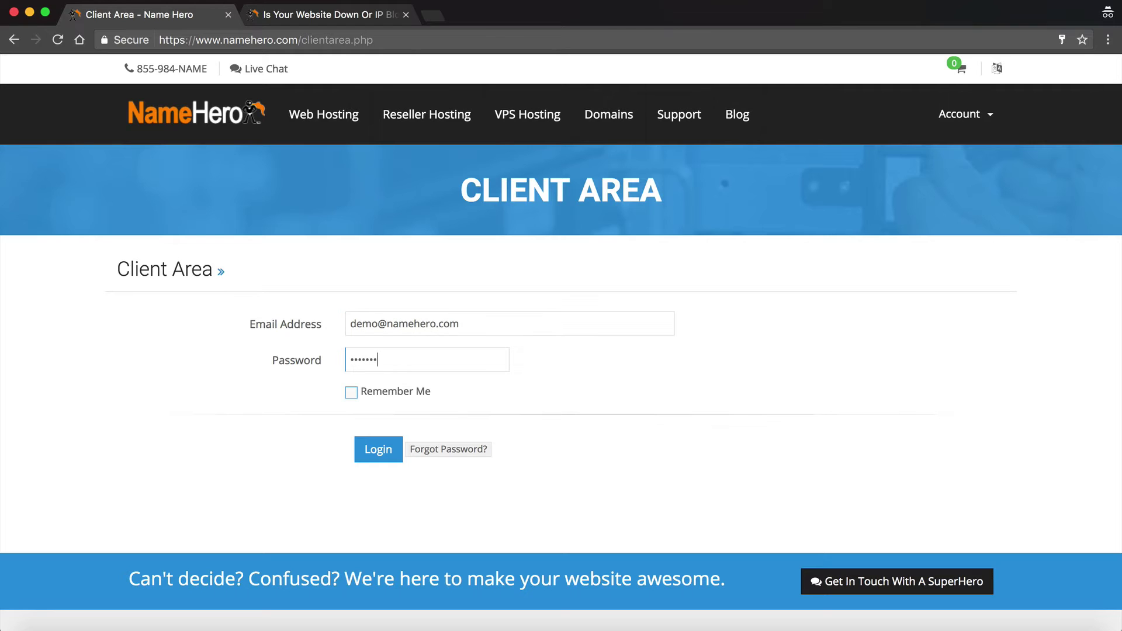
click(386, 462)
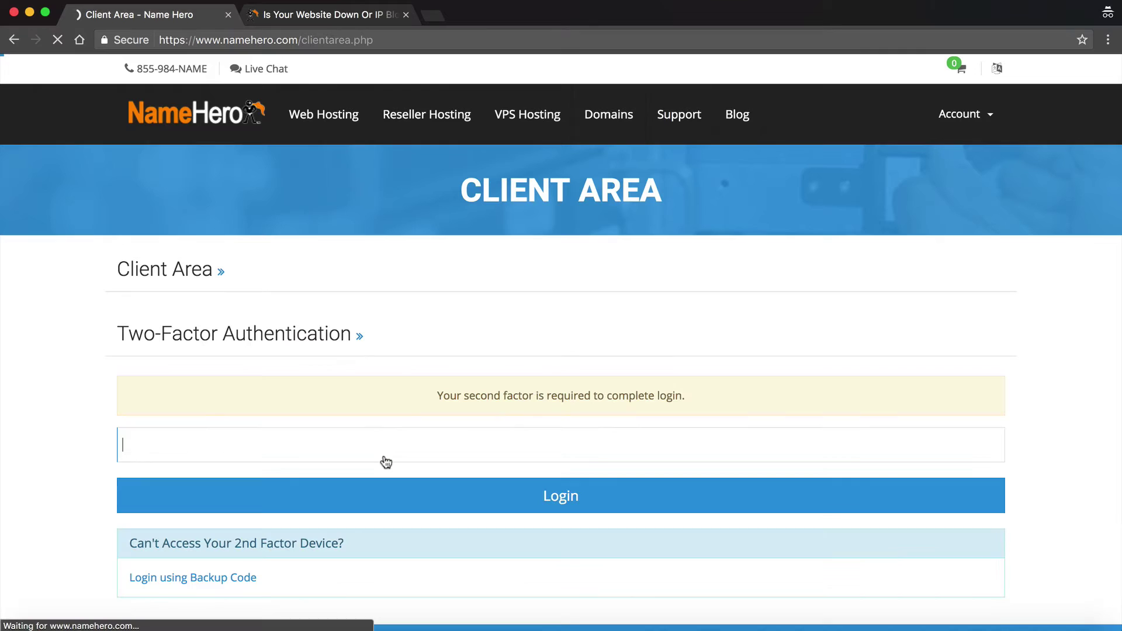
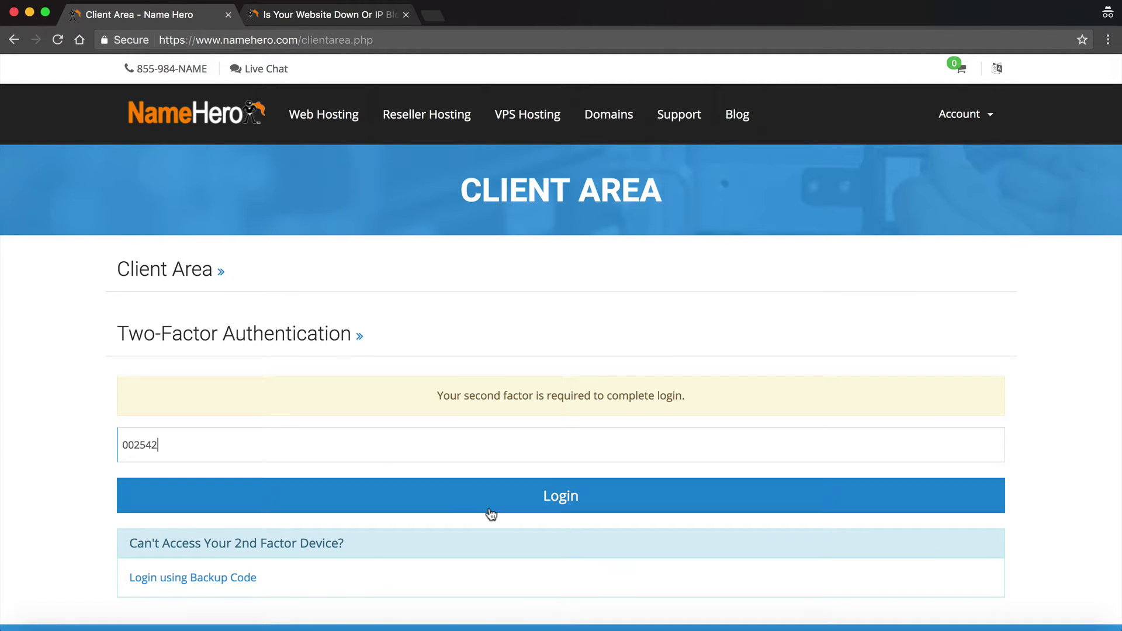
click(485, 507)
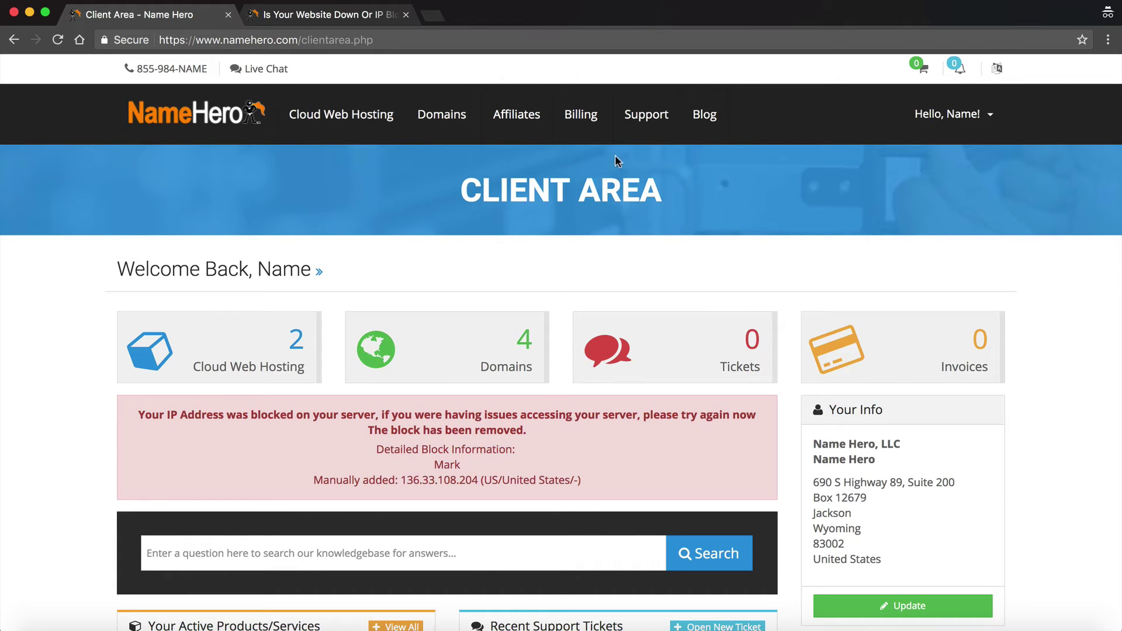
mouse_move(626, 140)
click(636, 290)
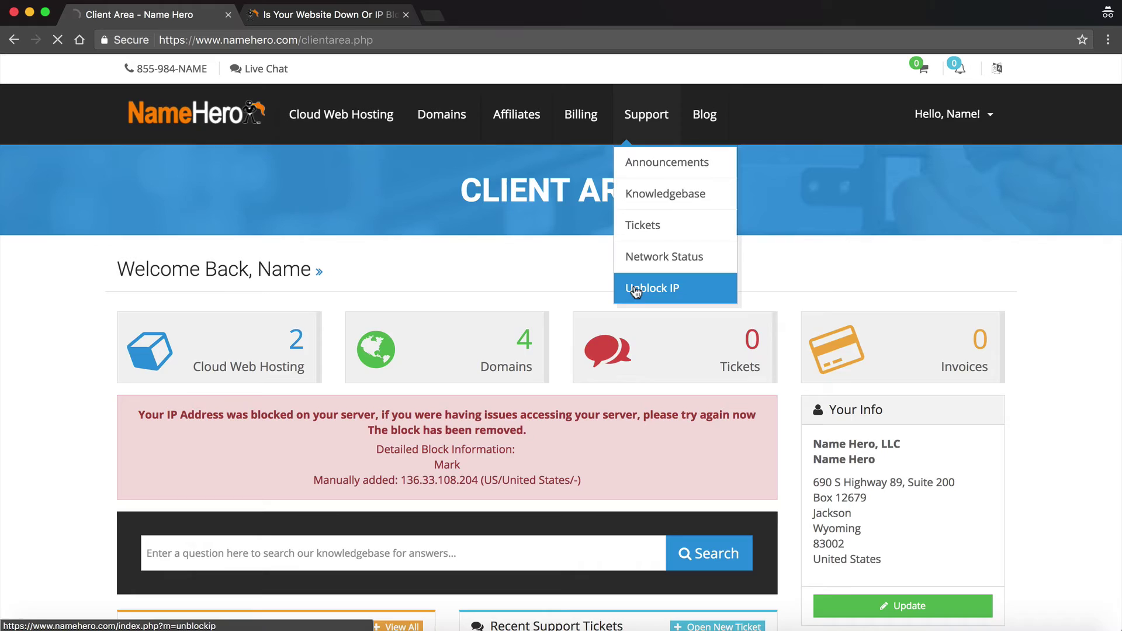
drag(376, 356, 291, 353)
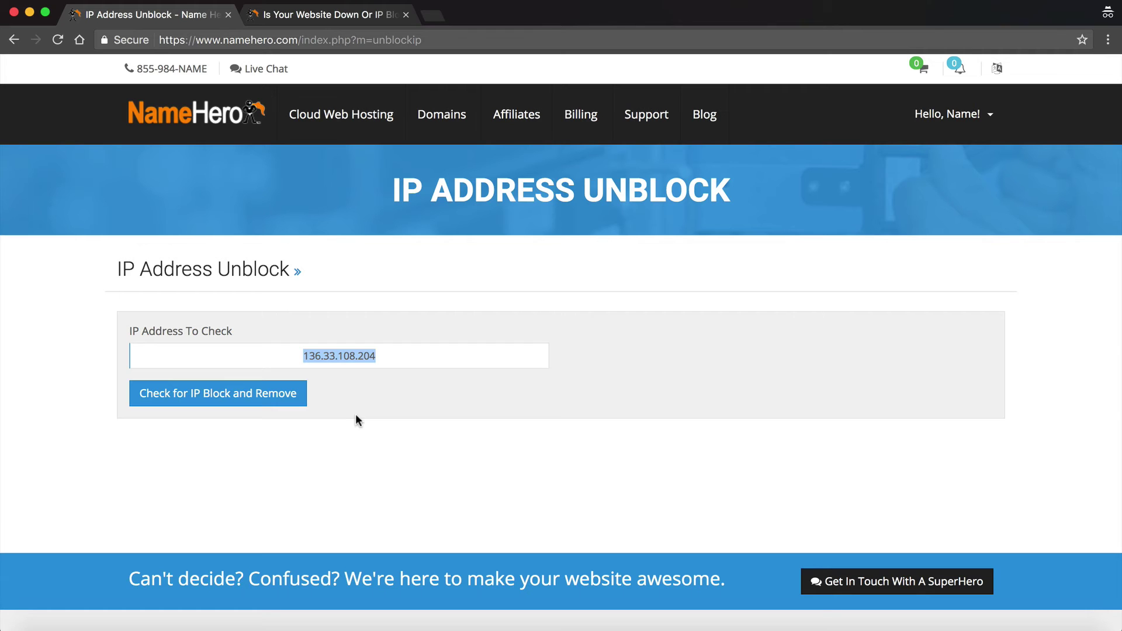
click(388, 353)
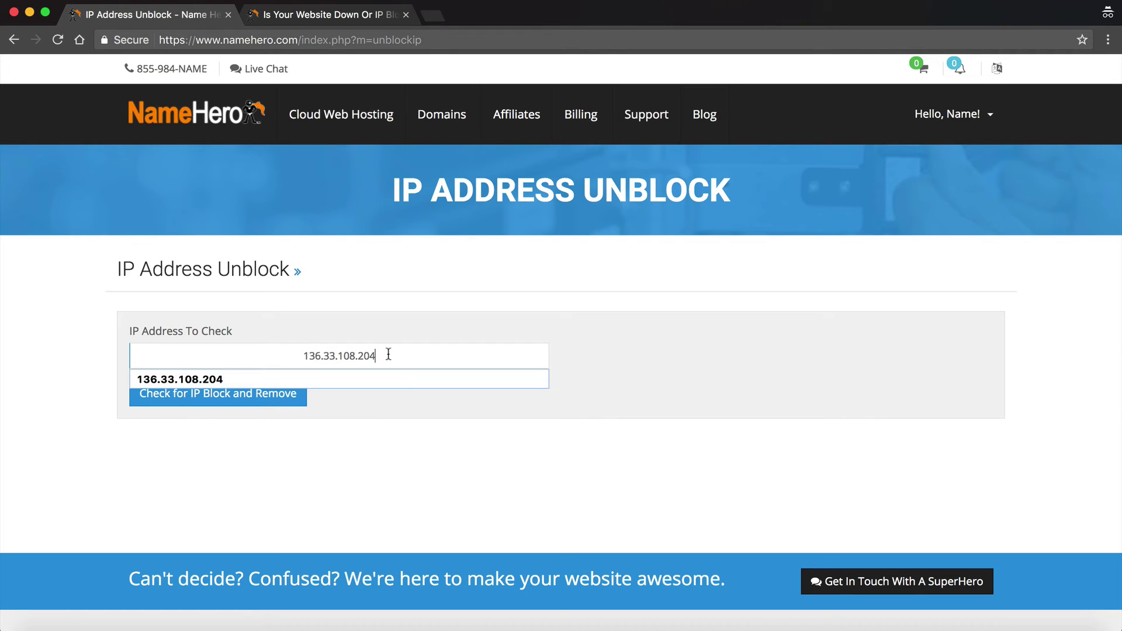
click(305, 17)
scroll(276, 264, down, 15)
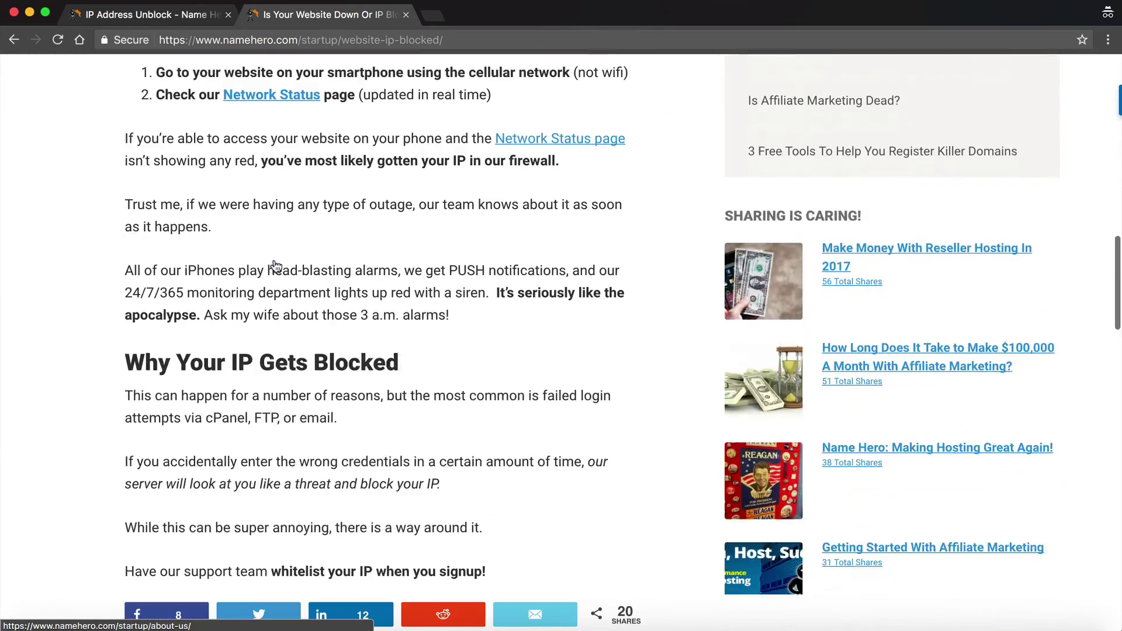
scroll(276, 265, down, 5)
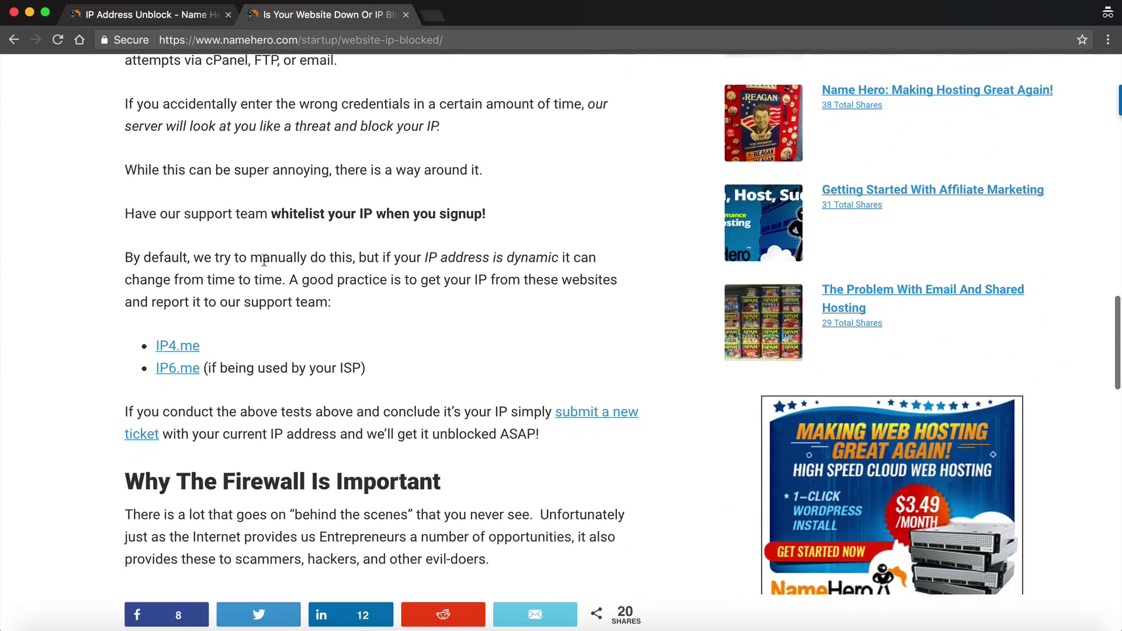
click(186, 349)
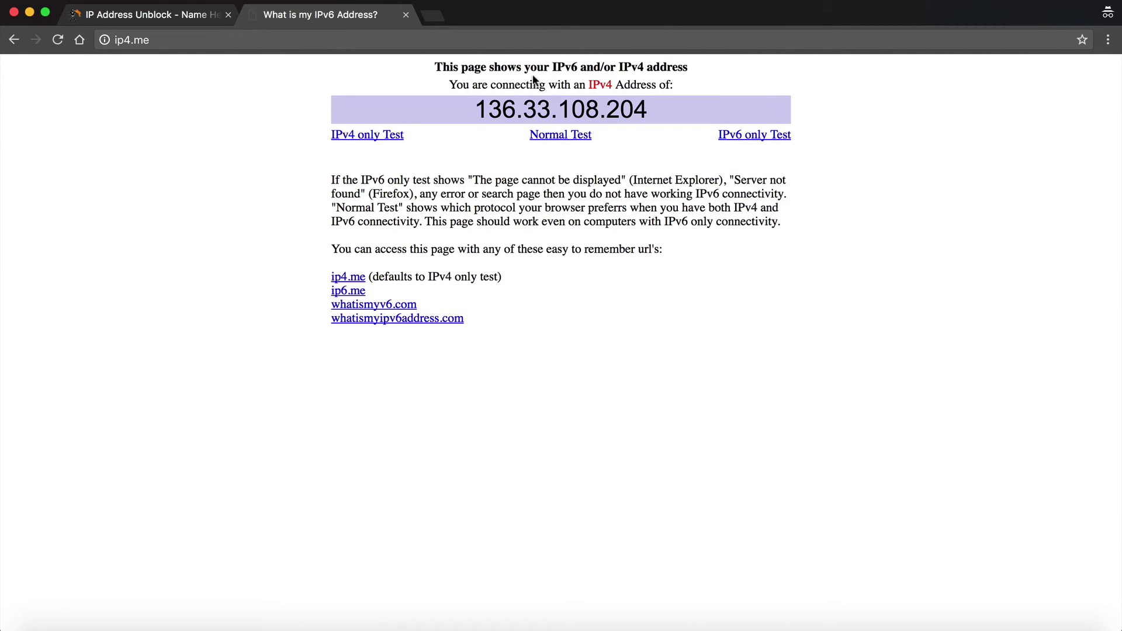
drag(476, 109, 677, 124)
click(639, 173)
click(187, 14)
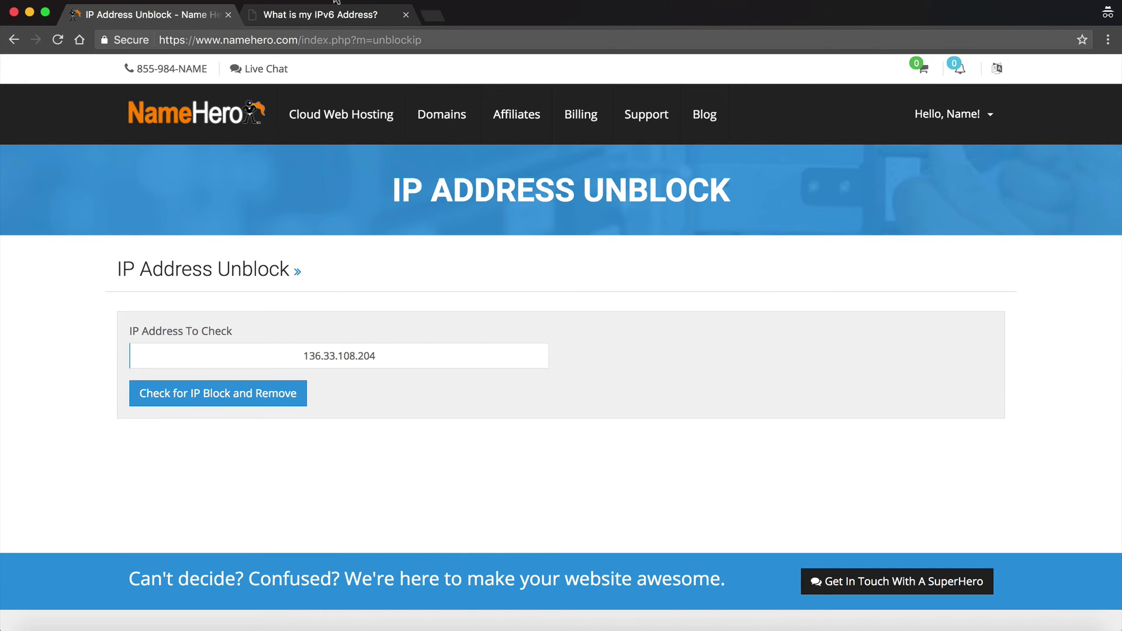
click(316, 14)
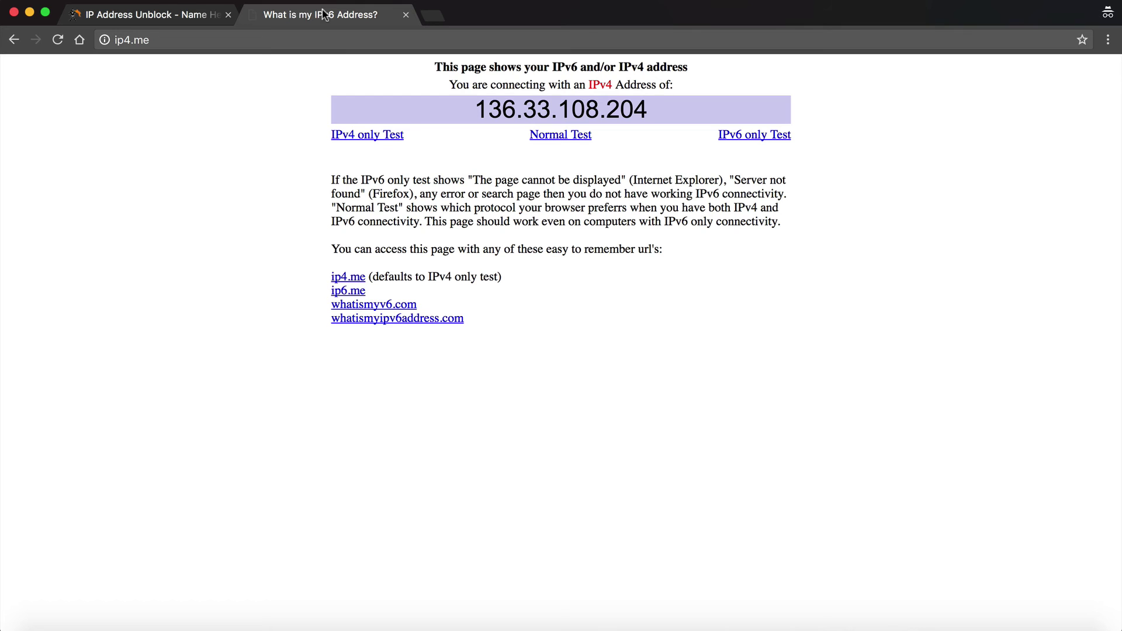
click(145, 16)
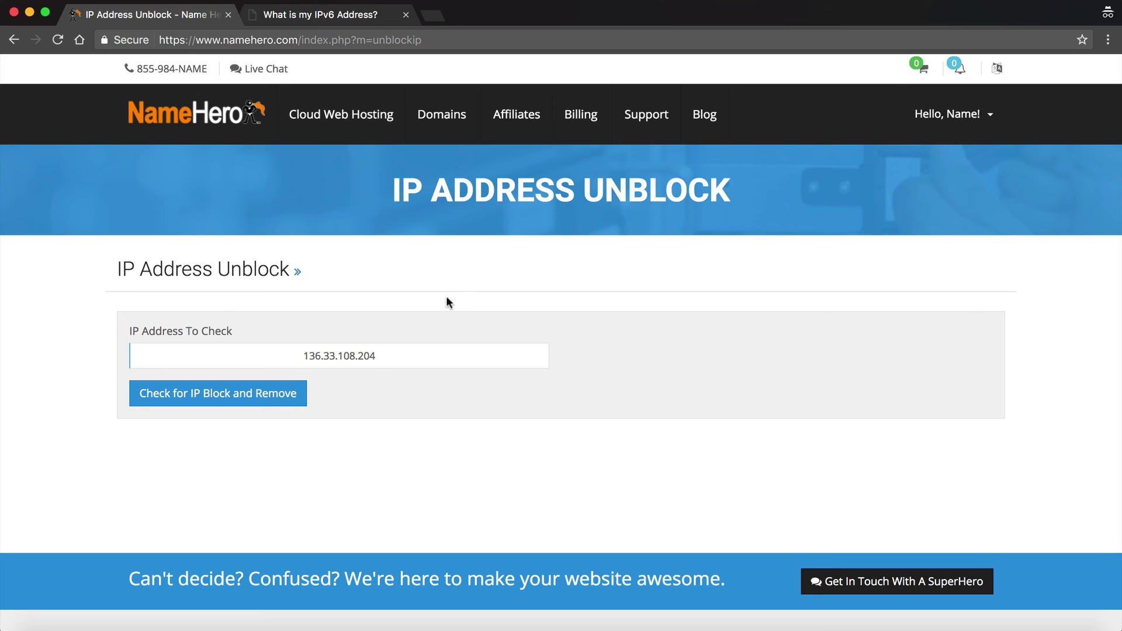